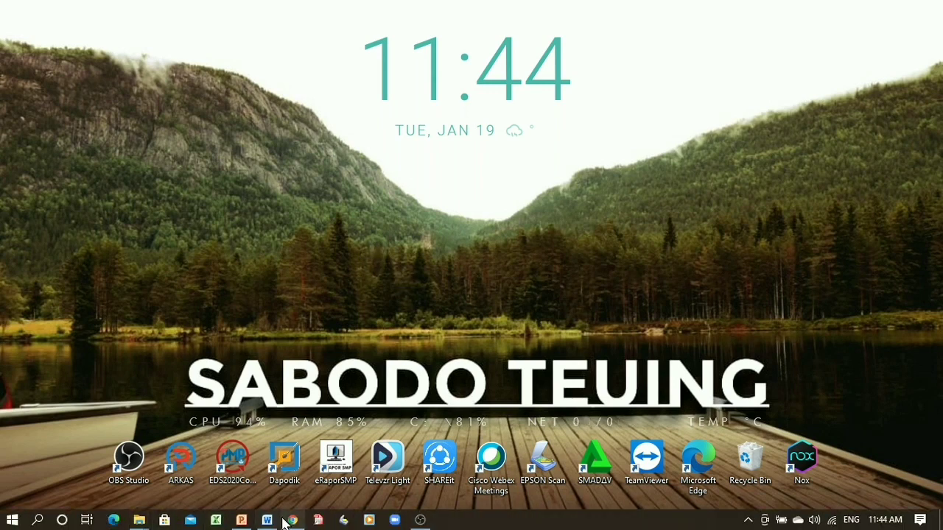
# Step: Restore the BAB 7 deck in PowerPoint, review the Save As file types, and cancel without saving
pyautogui.click(241, 520)
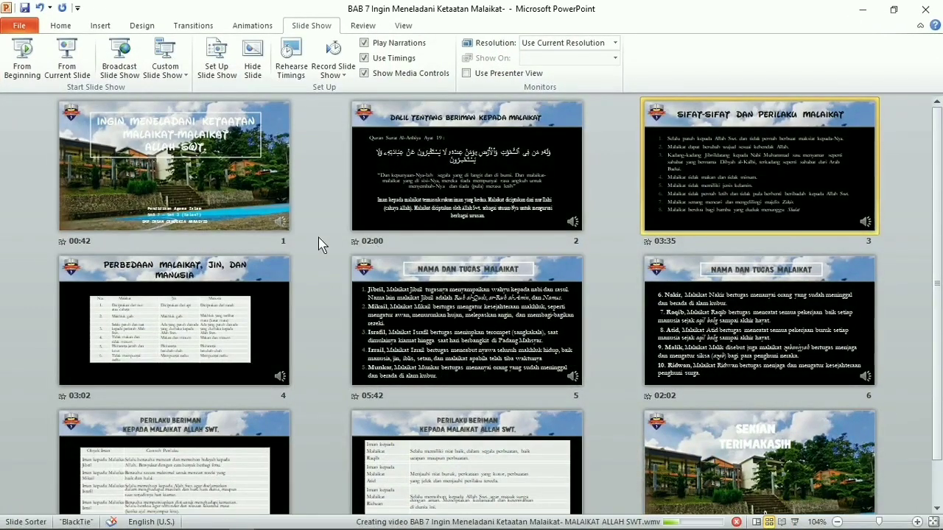
pyautogui.click(32, 26)
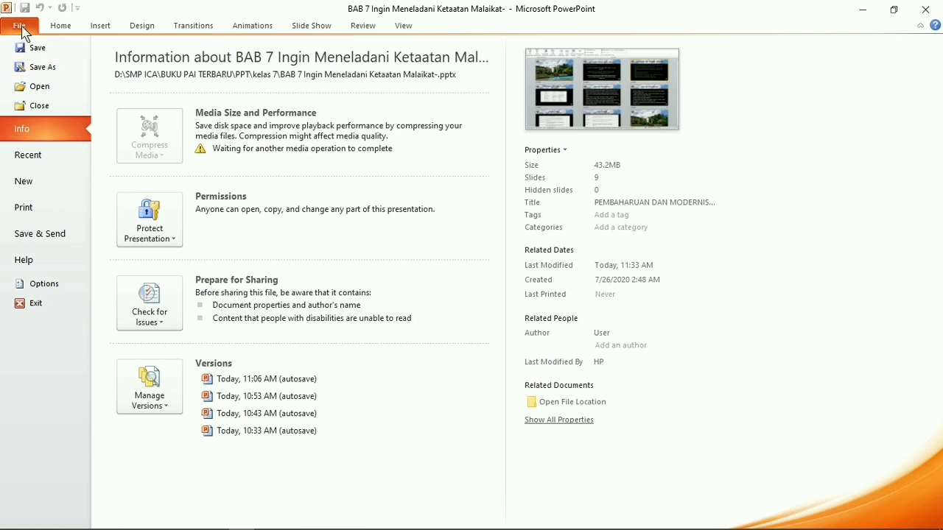
pyautogui.click(40, 71)
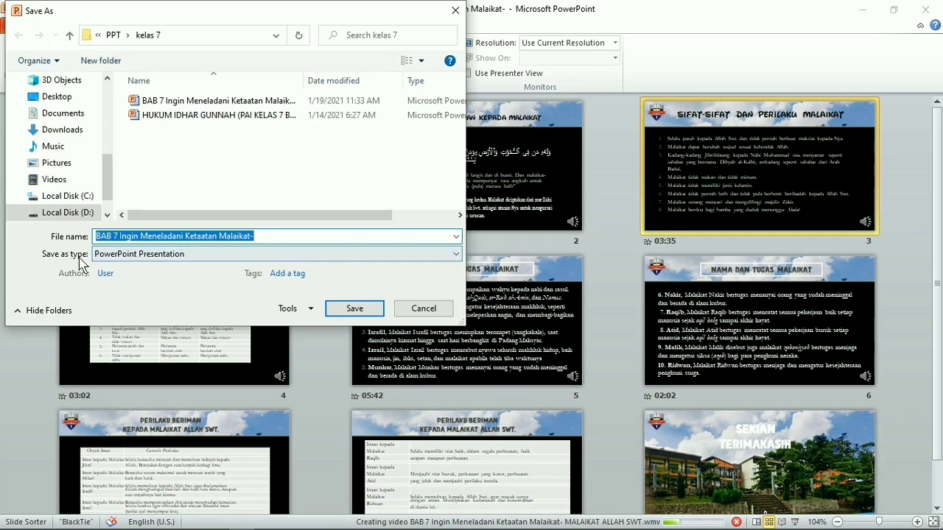
pyautogui.click(195, 264)
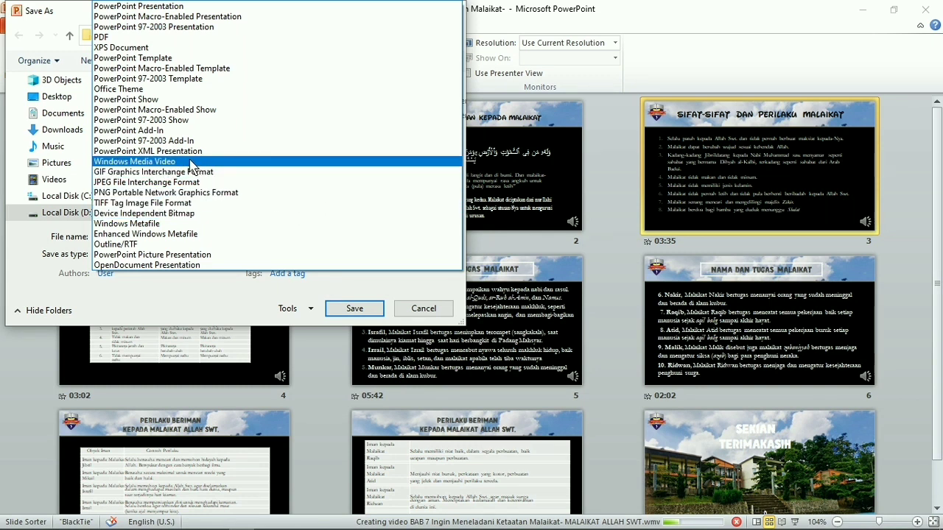
pyautogui.click(415, 311)
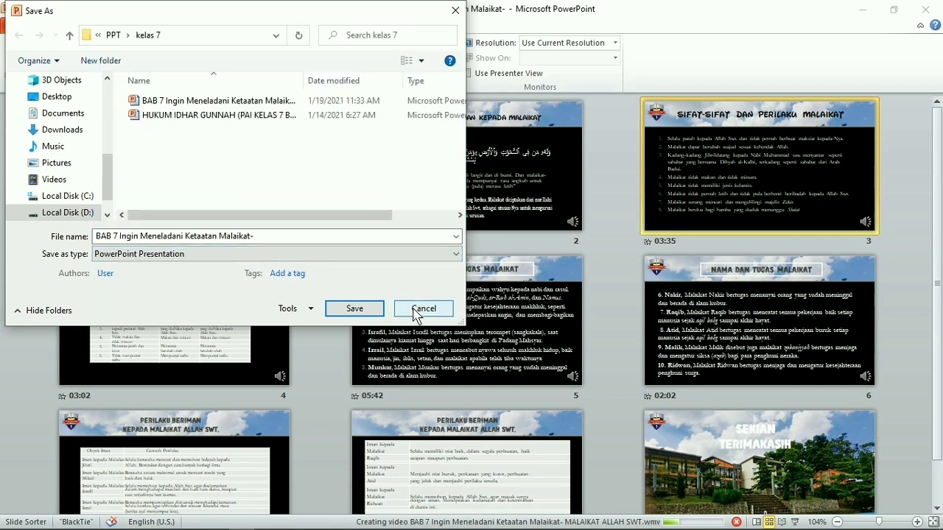
pyautogui.click(415, 312)
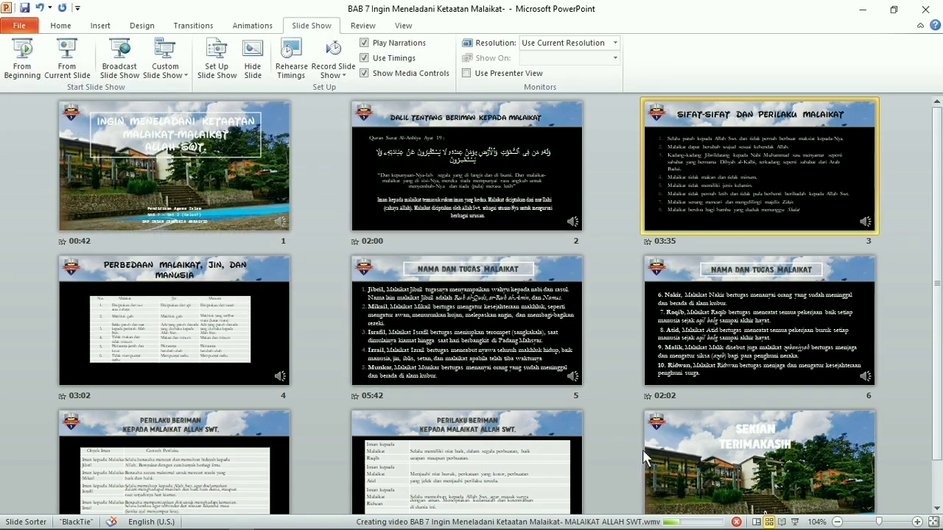
# Step: Minimize PowerPoint and switch to the online-convert PPTX to MP4 page in Chrome
pyautogui.click(862, 10)
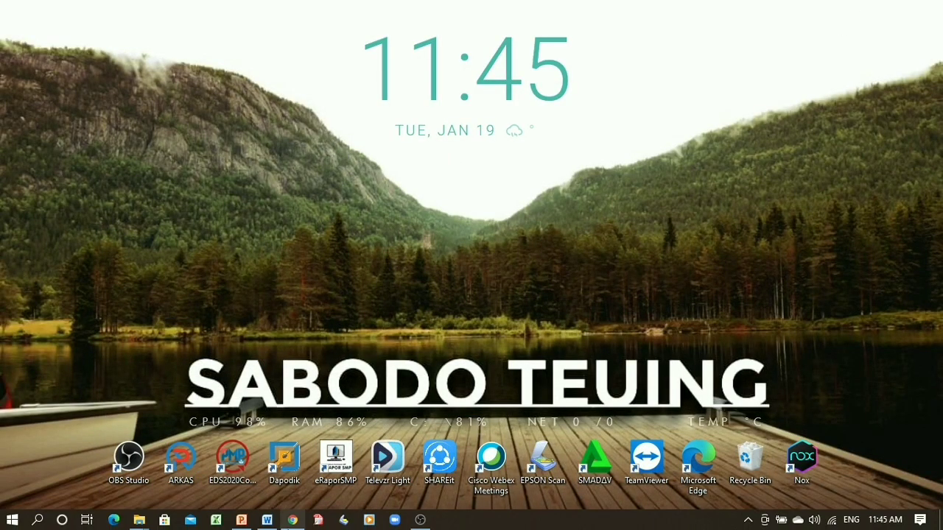
pyautogui.click(293, 520)
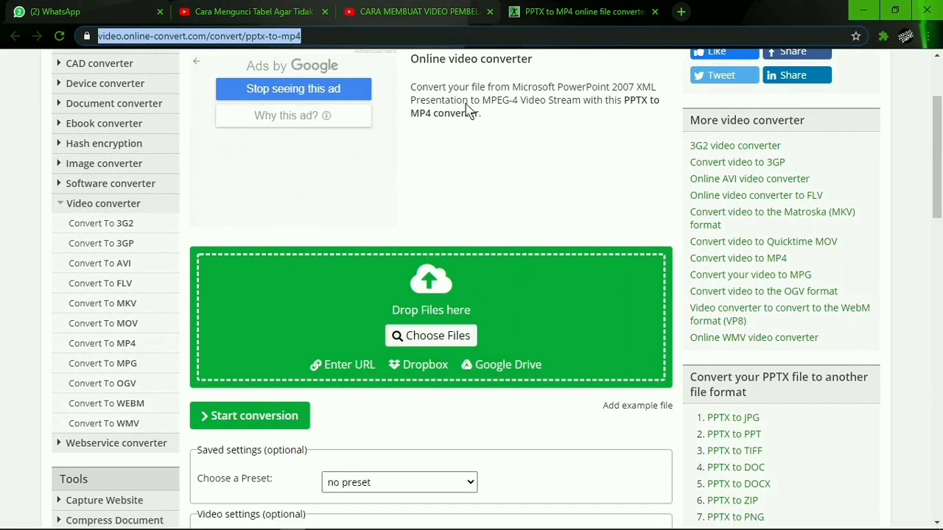
pyautogui.click(386, 36)
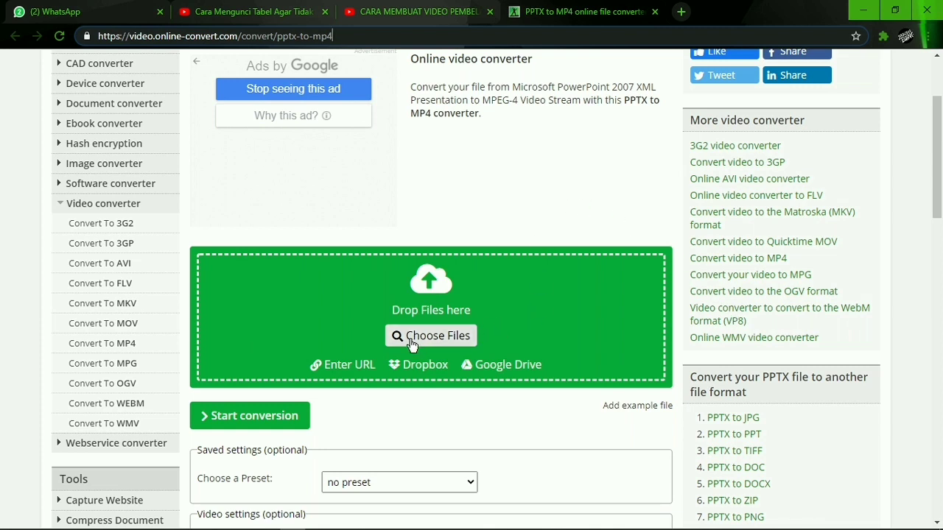
# Step: Upload CONTOH.pptx from the Videos folder to the PPTX to MP4 converter
pyautogui.click(438, 342)
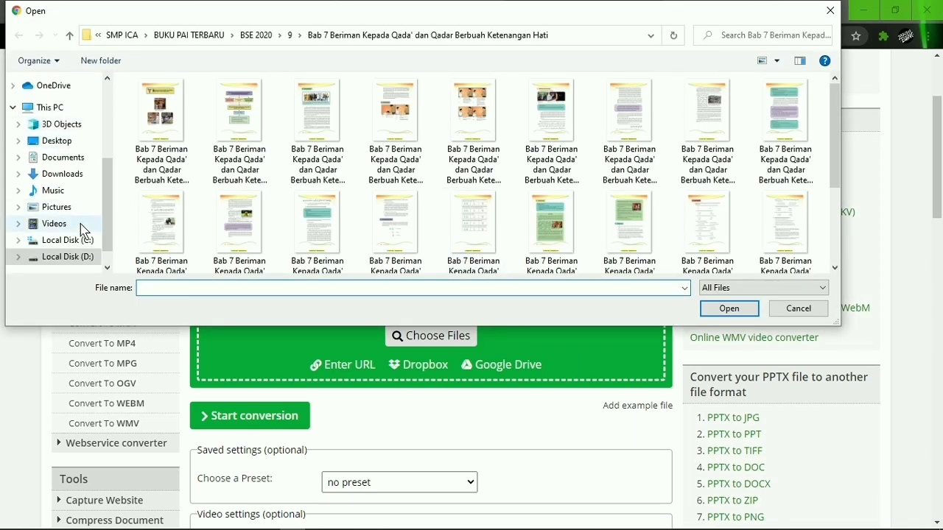
pyautogui.click(67, 224)
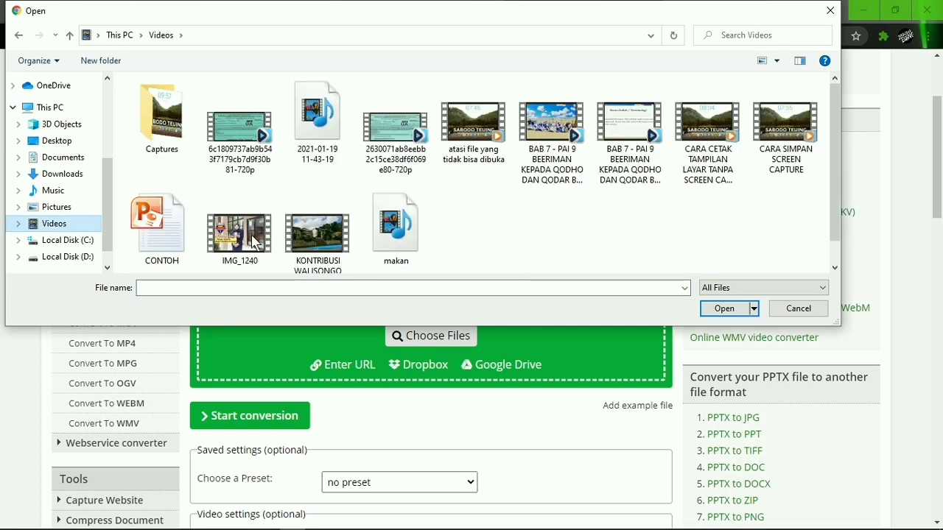
pyautogui.click(166, 237)
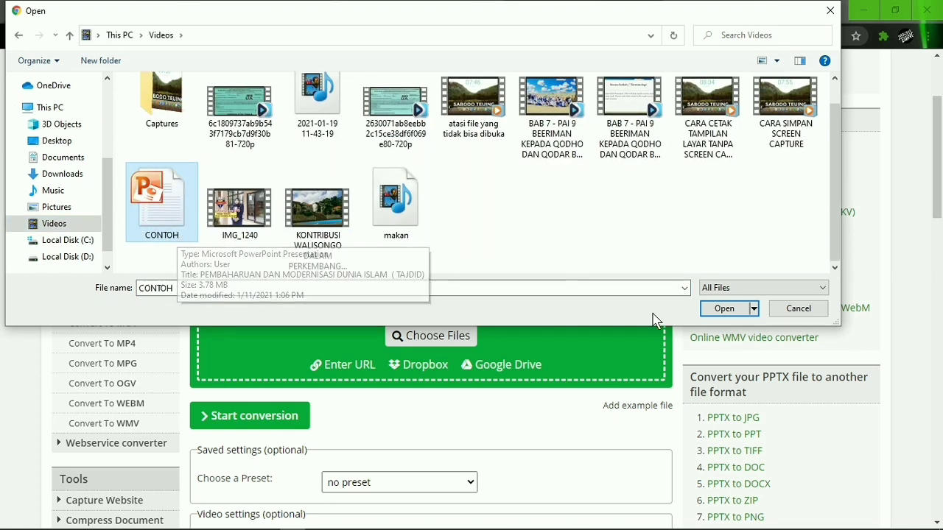
pyautogui.click(713, 311)
pyautogui.scroll(-3, 512, 297)
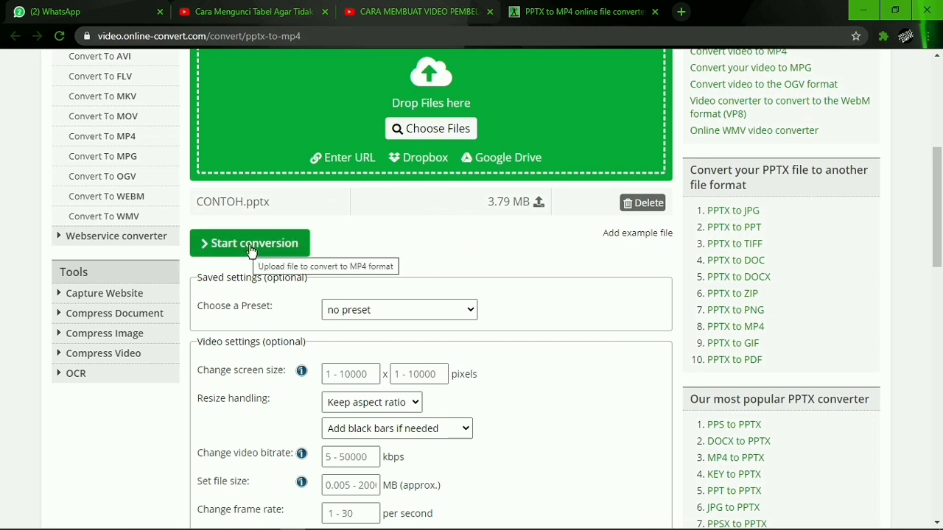
# Step: Start the conversion and download the finished 1.17 MB CONTOH.mp4
pyautogui.click(253, 251)
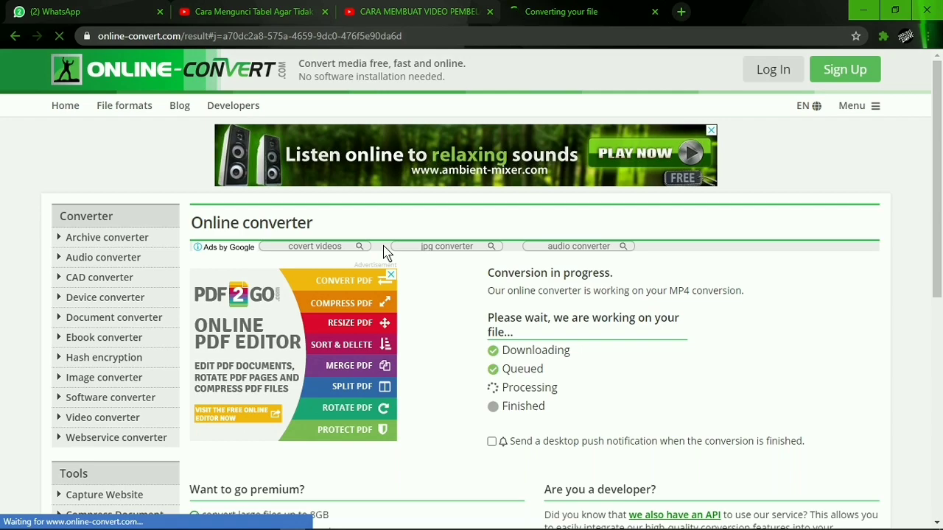
pyautogui.scroll(-4, 383, 253)
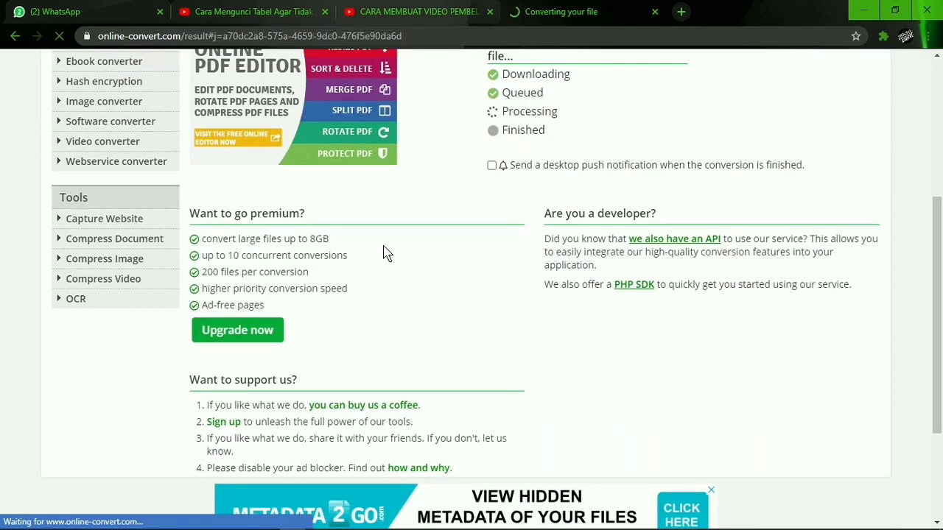
pyautogui.scroll(-3, 383, 253)
pyautogui.scroll(5, 383, 252)
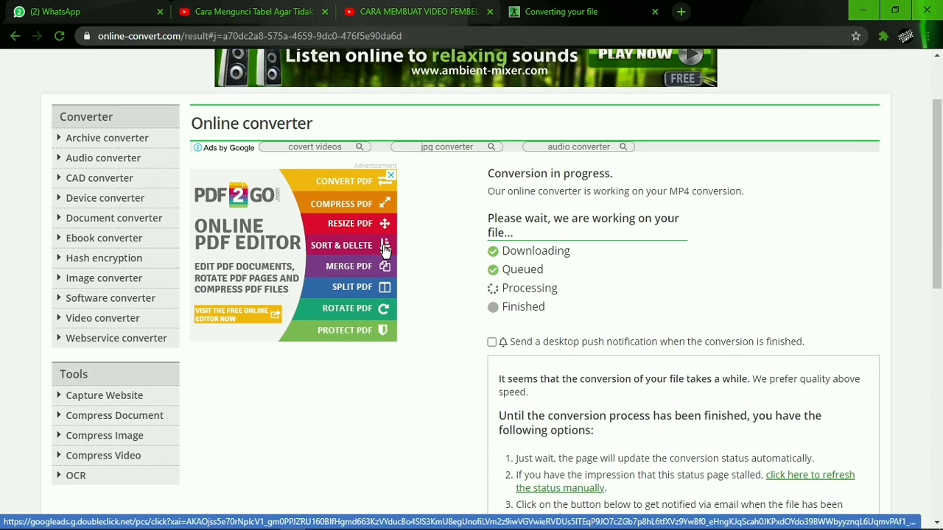
pyautogui.scroll(2, 384, 249)
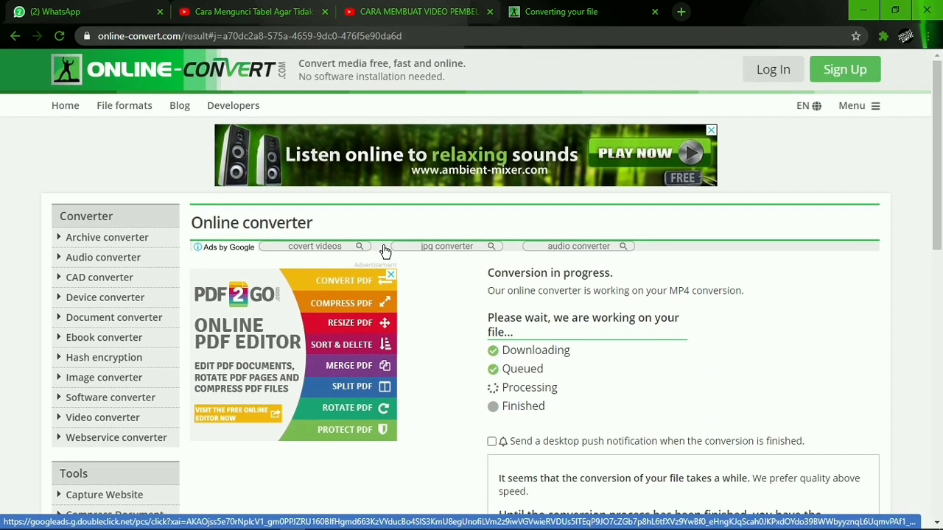
pyautogui.scroll(-5, 497, 185)
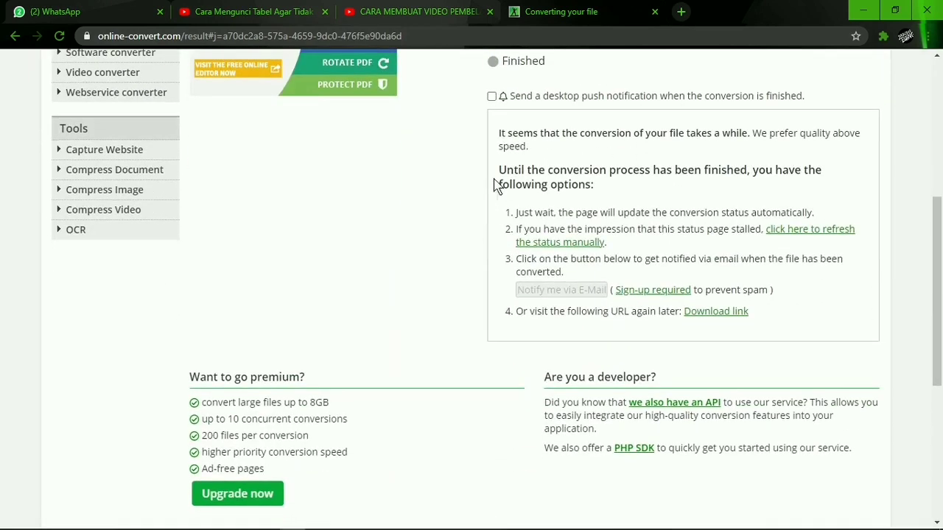
pyautogui.scroll(-1, 420, 248)
pyautogui.scroll(-2, 290, 319)
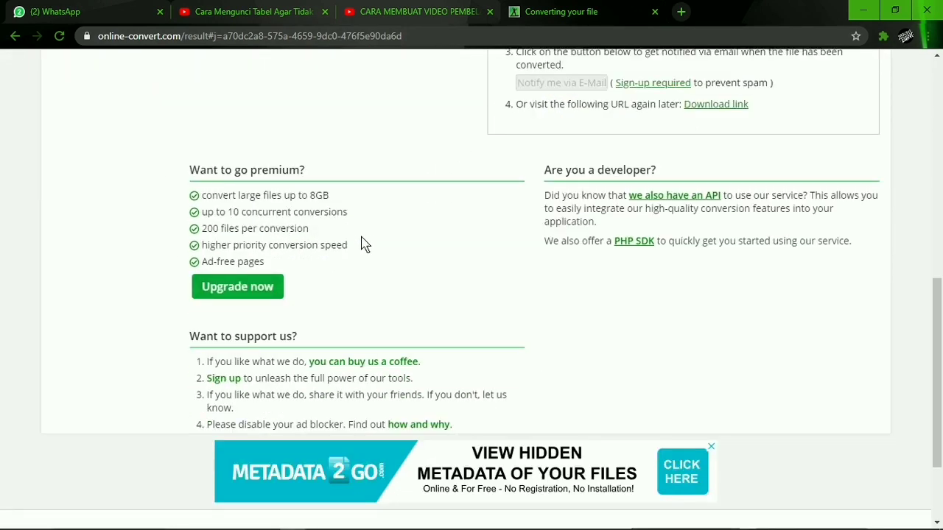
pyautogui.scroll(4, 362, 244)
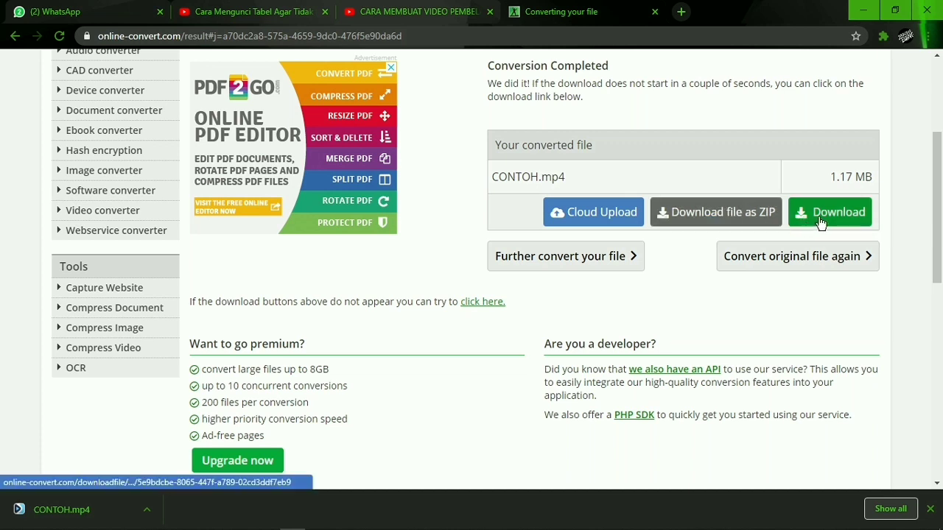
# Step: Show CONTOH.mp4 in the Downloads folder and open it with Windows Media Player
pyautogui.click(146, 509)
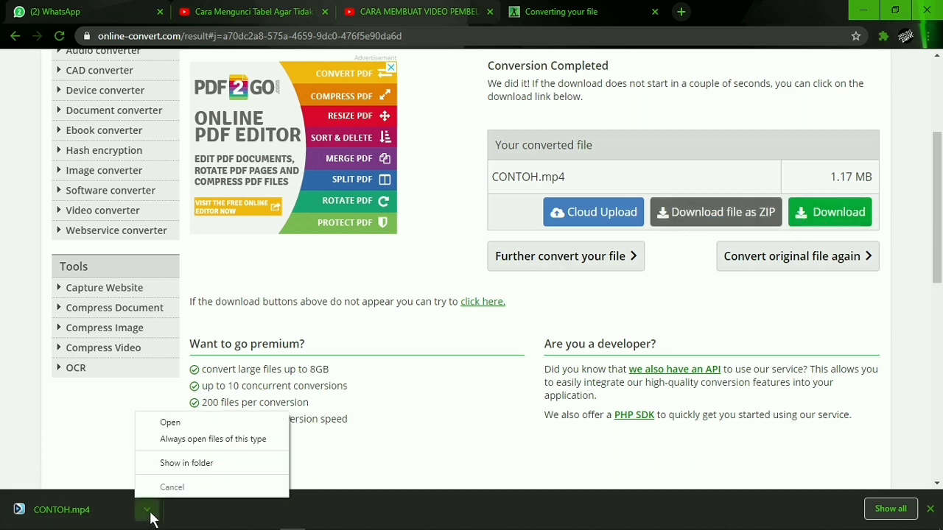
pyautogui.click(195, 464)
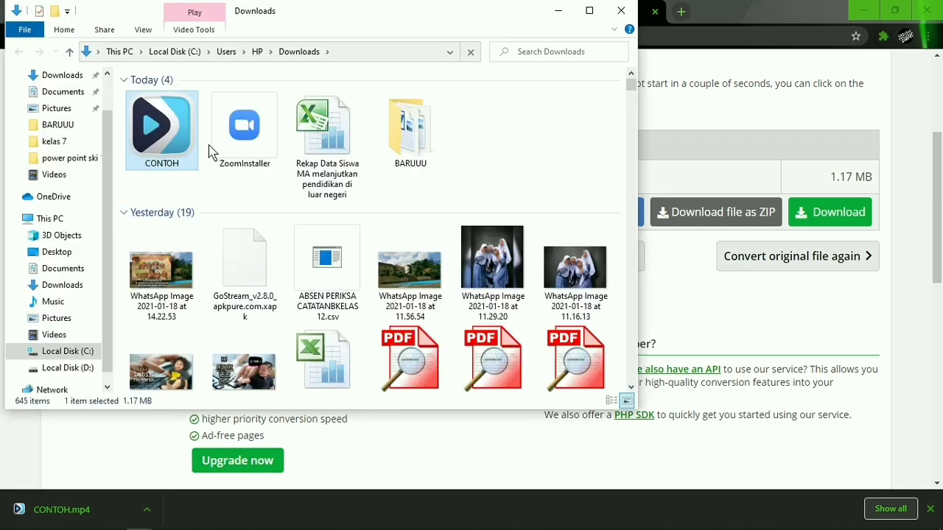
pyautogui.click(590, 12)
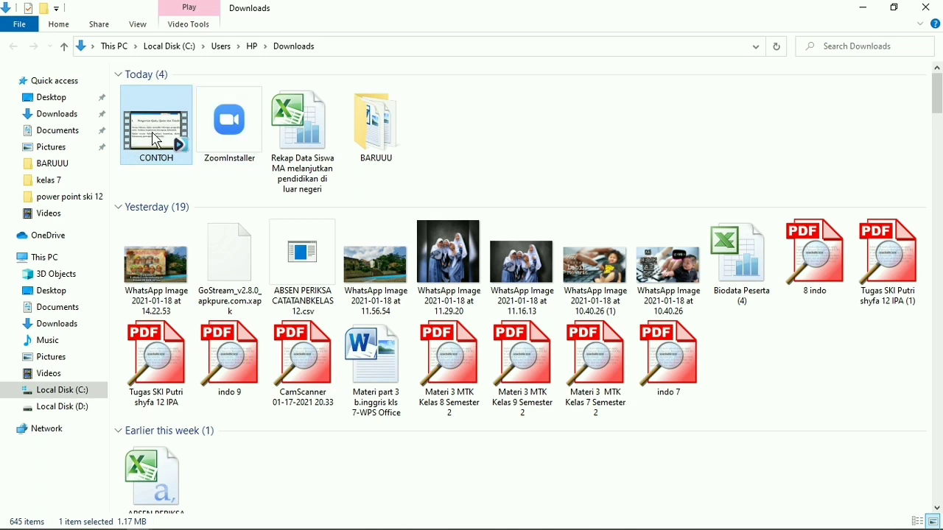
pyautogui.doubleClick(162, 151)
pyautogui.rightClick(162, 149)
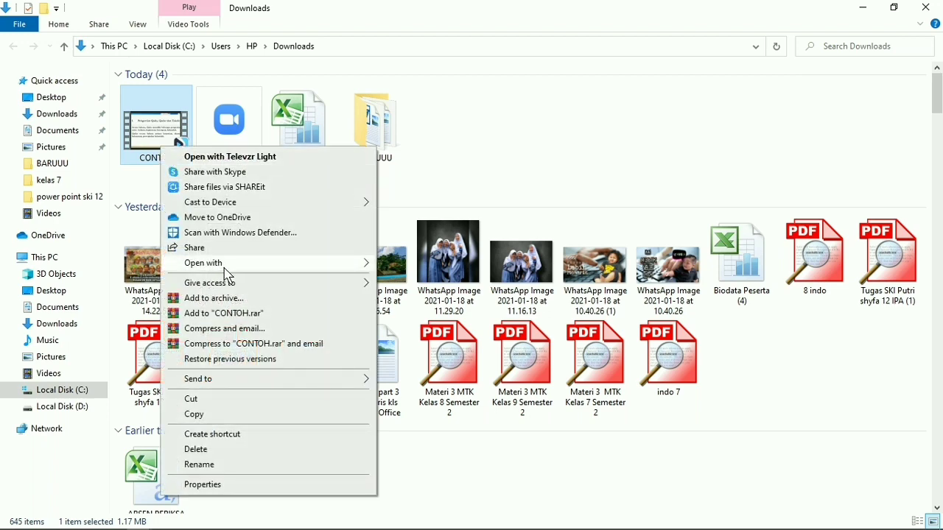
pyautogui.moveTo(221, 263)
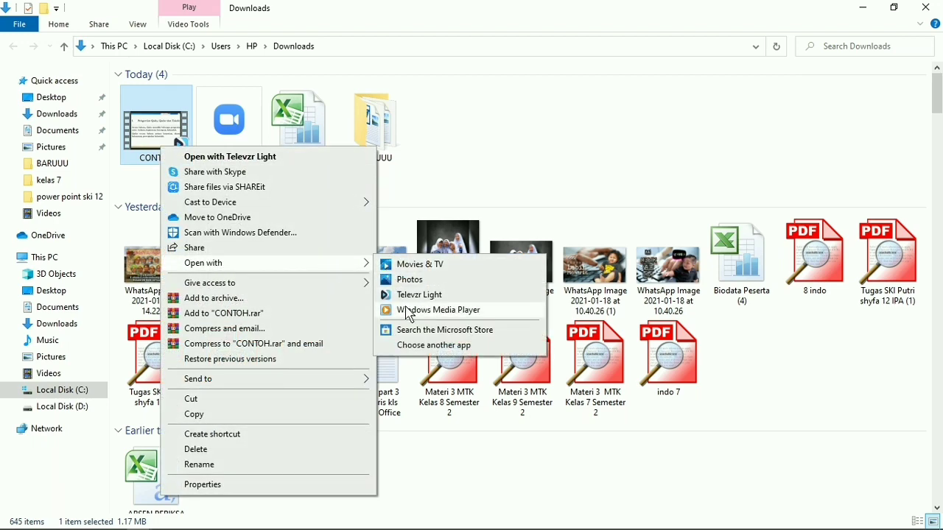
pyautogui.click(411, 316)
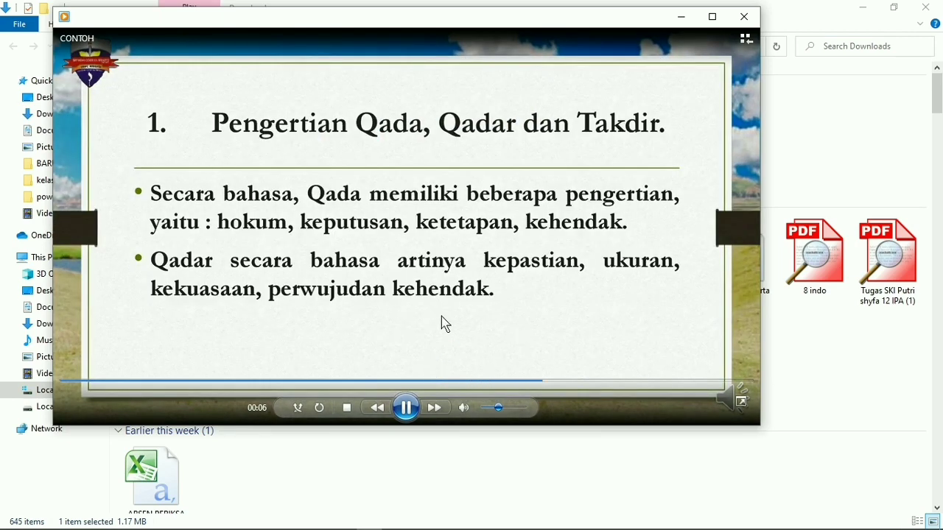
# Step: Pause the CONTOH video after checking its slides, then close Windows Media Player
pyautogui.click(406, 408)
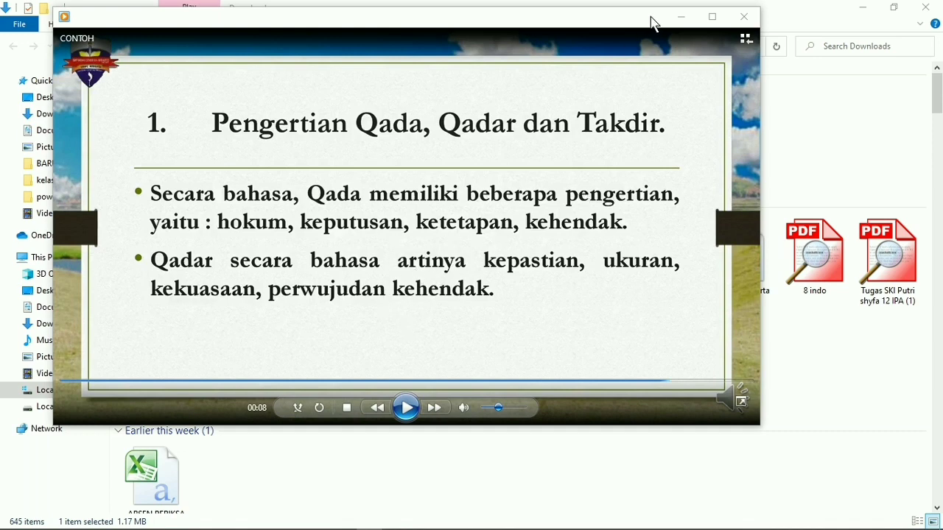
pyautogui.click(744, 19)
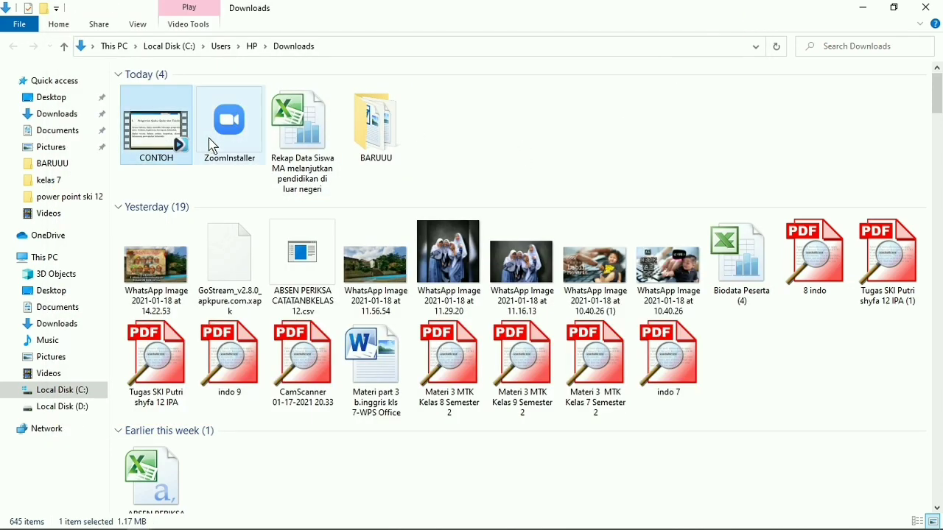
# Step: Delete CONTOH from Downloads, then minimize File Explorer and Chrome to reveal the desktop
pyautogui.press('Delete')
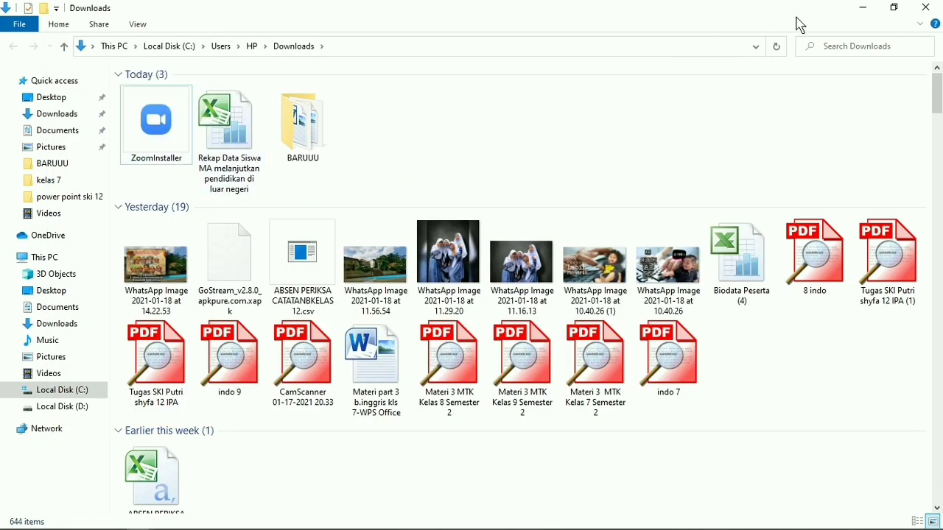
pyautogui.click(863, 9)
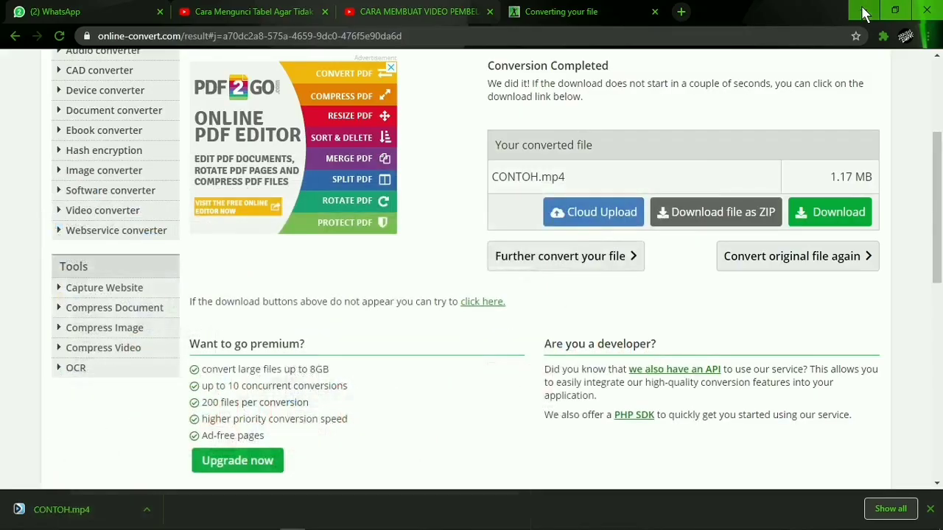
pyautogui.click(864, 9)
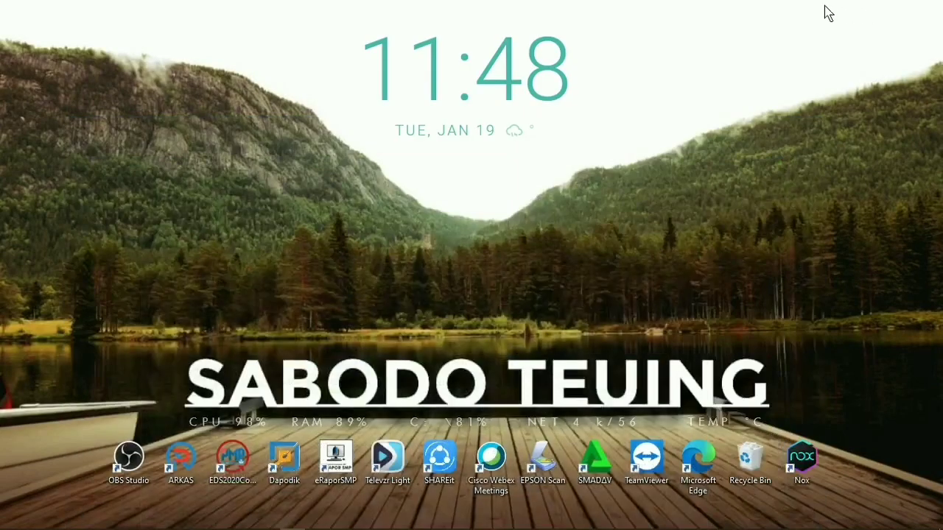